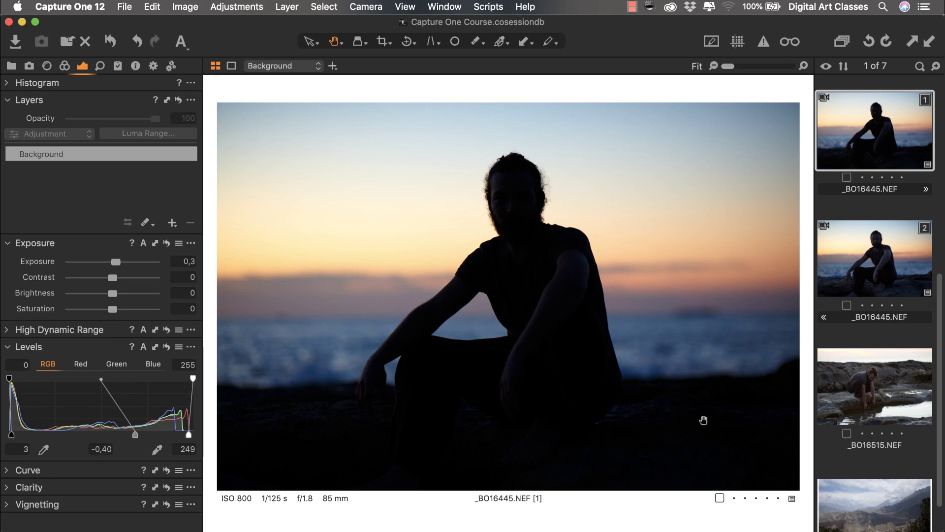
Add a new filled adjustment layer above the background and name it "subject".
{"action": "left_click", "coordinate": [172, 223]}
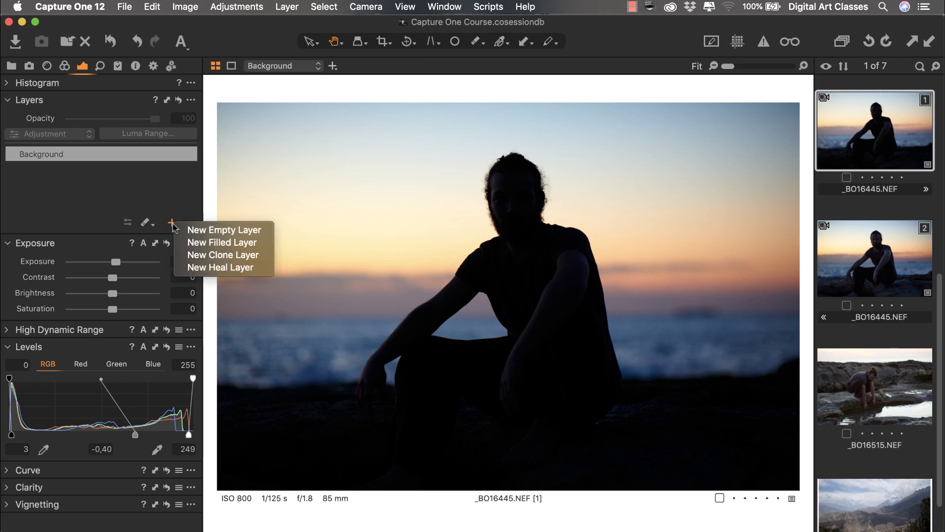
{"action": "left_click", "coordinate": [192, 242]}
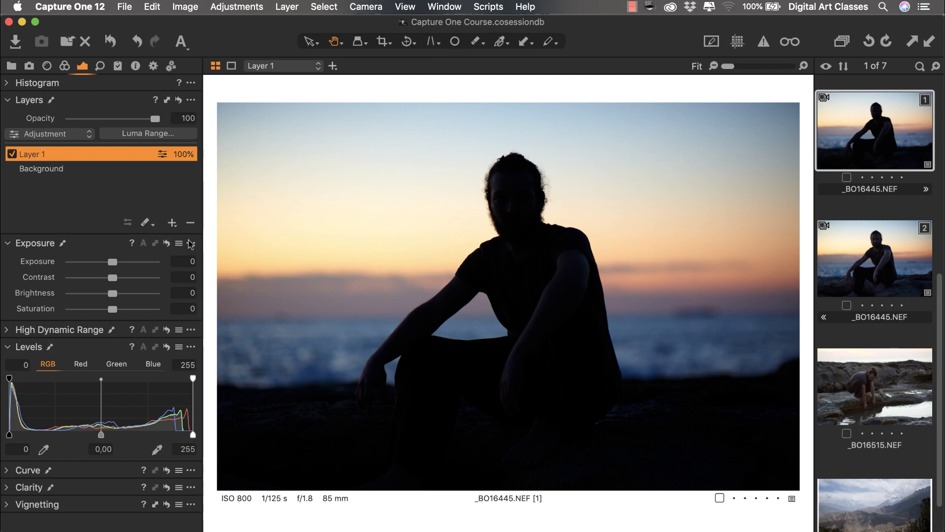
{"action": "double_click", "coordinate": [41, 154]}
{"action": "type", "text": "subj"}
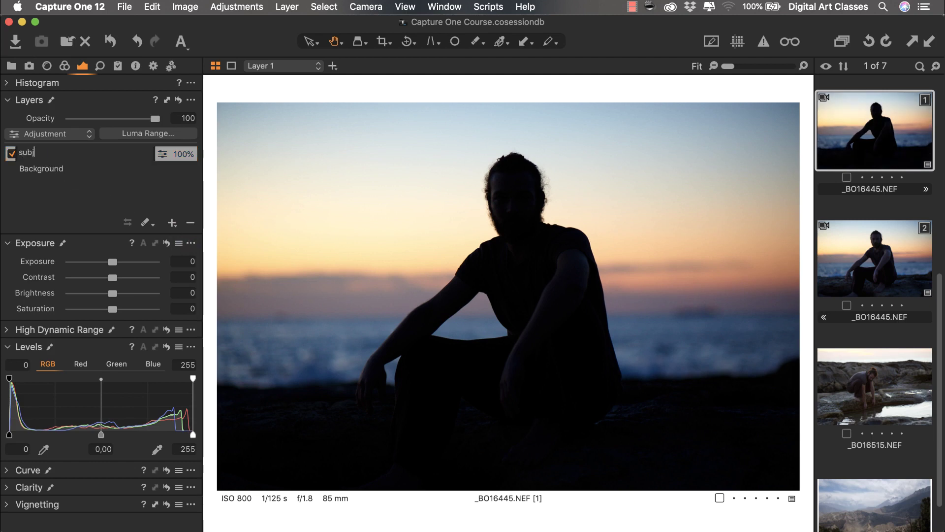
{"action": "type", "text": "ect"}
{"action": "key", "text": "Return"}
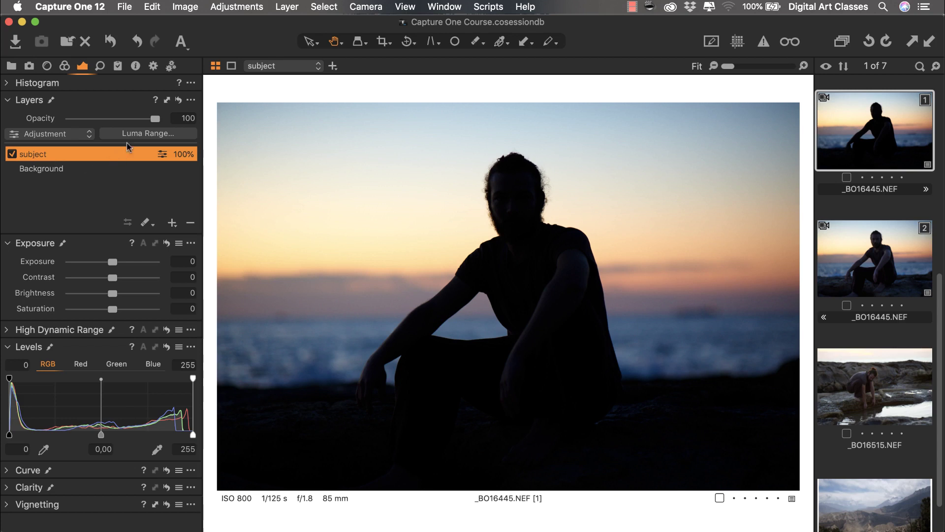
Open the luma range settings for the subject layer and toggle the mask display off and back on.
{"action": "left_click", "coordinate": [154, 137]}
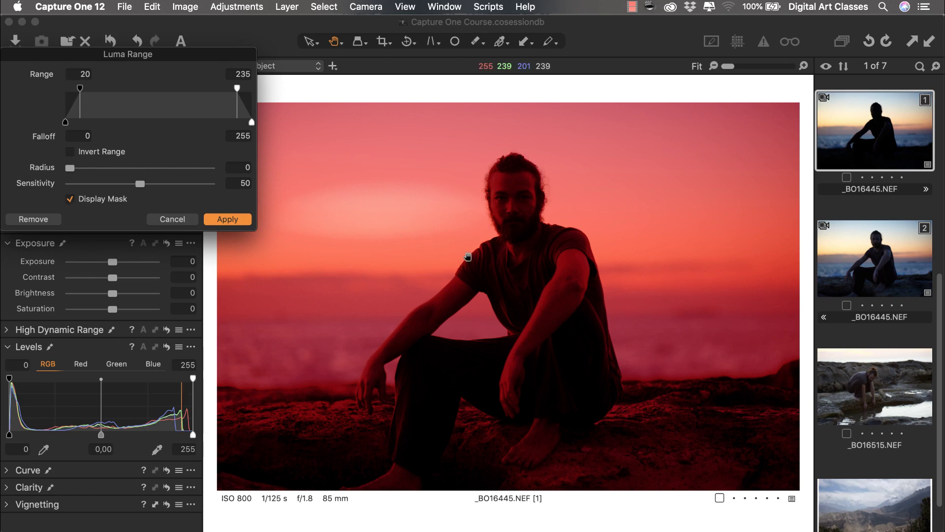
{"action": "left_click", "coordinate": [70, 199]}
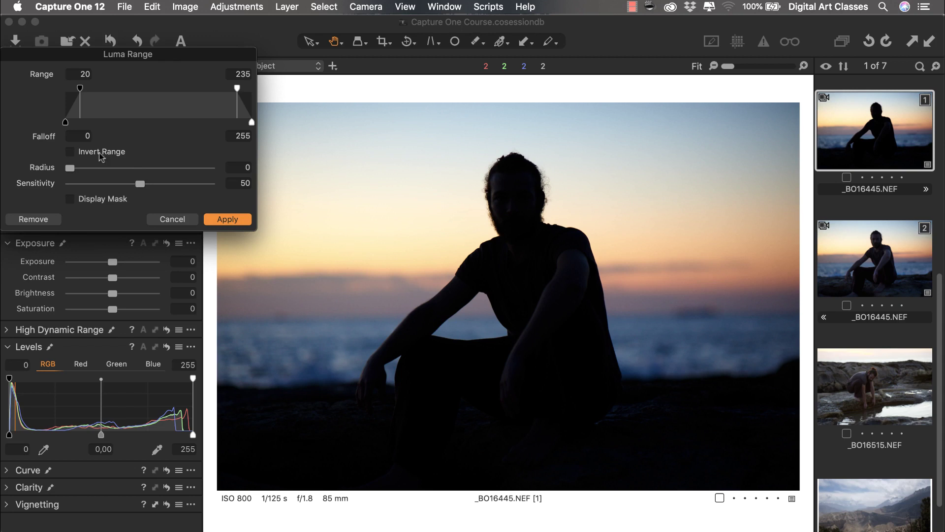
{"action": "left_click", "coordinate": [71, 199]}
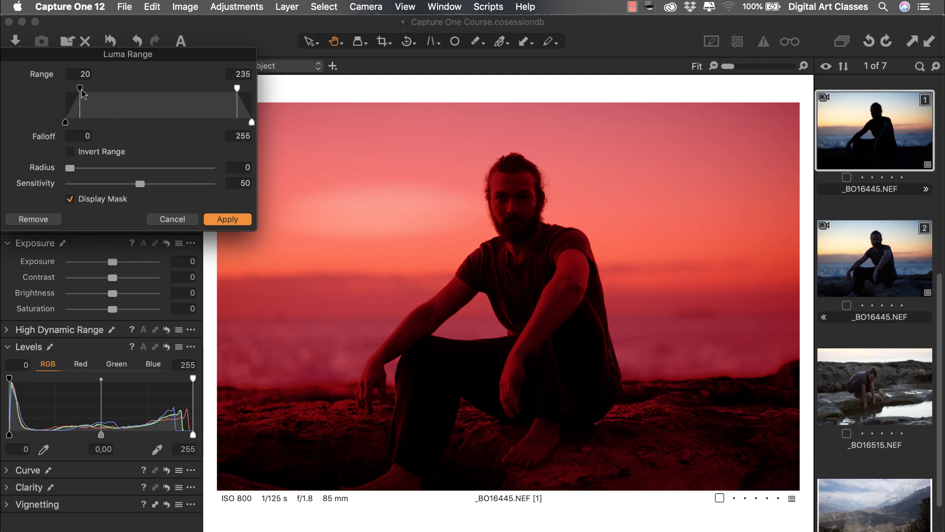
Restrict the mask to the dark tones by setting the luma range from 0 to 67.
{"action": "left_click_drag", "start_coordinate": [80, 89], "coordinate": [66, 91]}
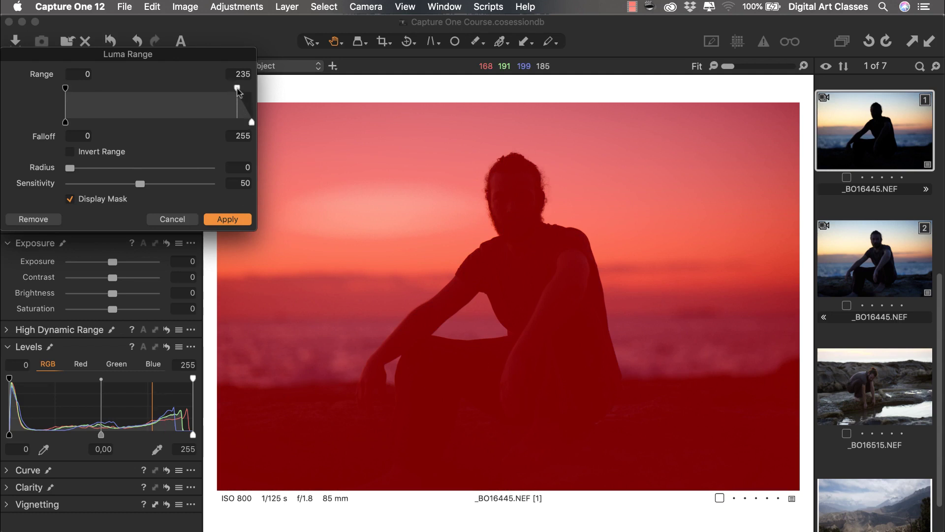
{"action": "left_click_drag", "start_coordinate": [238, 89], "coordinate": [107, 87]}
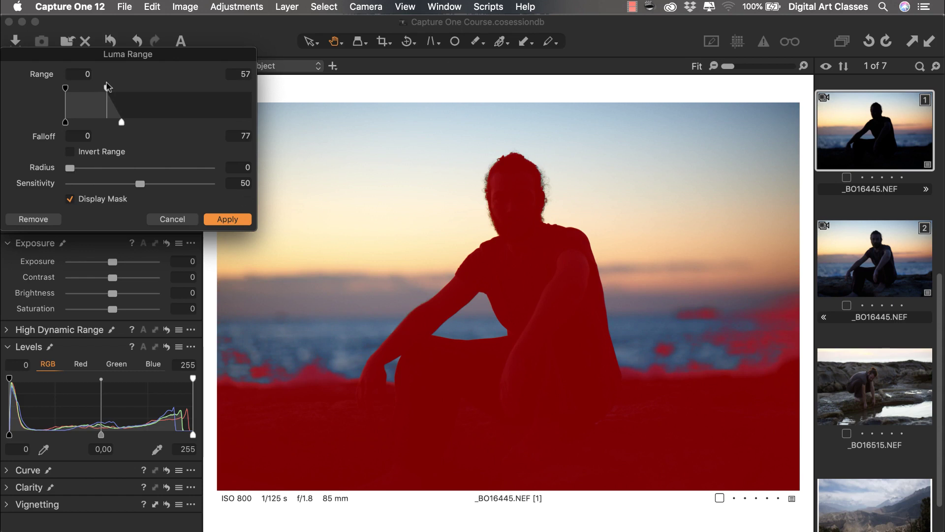
{"action": "left_click_drag", "start_coordinate": [107, 87], "coordinate": [113, 88]}
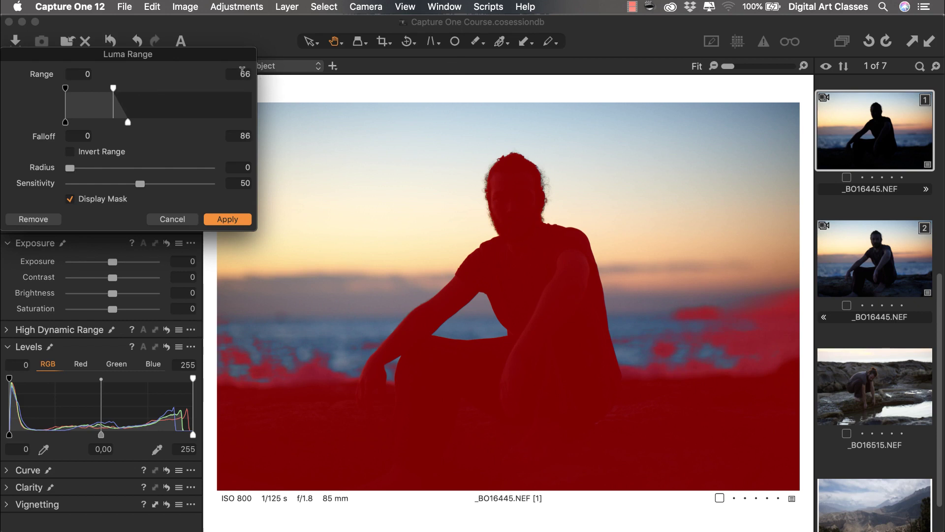
{"action": "left_click", "coordinate": [241, 71]}
{"action": "key", "text": "Up"}
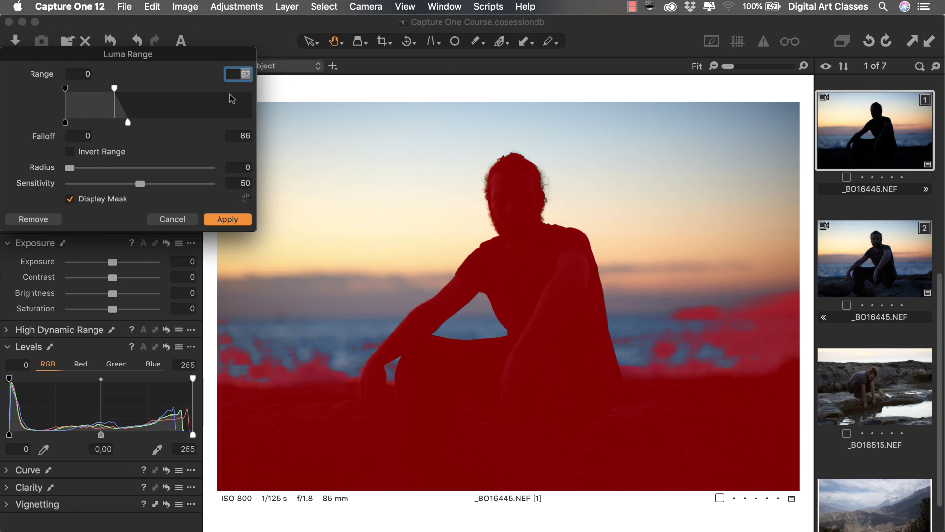
{"action": "key", "text": "Up"}
{"action": "key", "text": "Down"}
{"action": "key", "text": "Up"}
{"action": "key", "text": "Down"}
{"action": "key", "text": "Up"}
{"action": "key", "text": "Down"}
Widen the upper falloff of the luma range to 124 and apply the mask to the subject layer.
{"action": "mouse_move", "coordinate": [127, 123]}
{"action": "left_mouse_down"}
{"action": "mouse_move", "coordinate": [224, 124]}
{"action": "mouse_move", "coordinate": [112, 125]}
{"action": "left_mouse_up"}
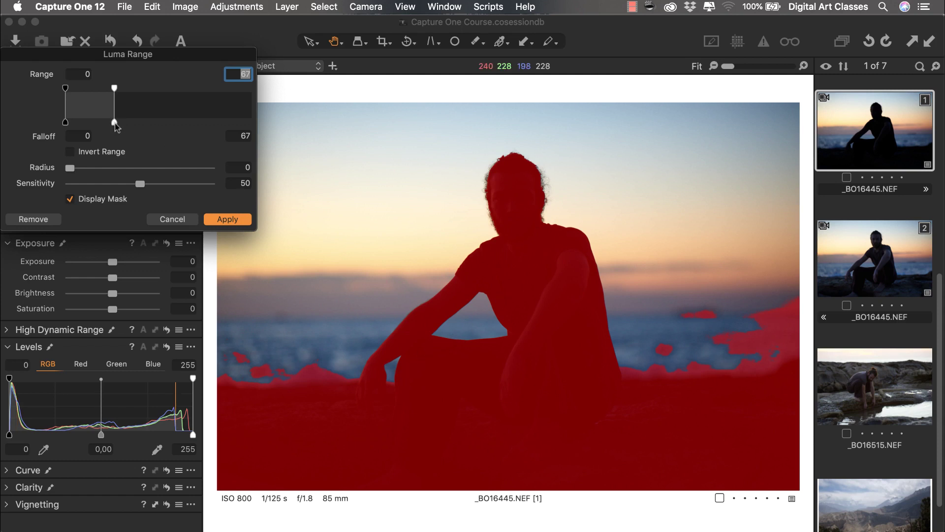
{"action": "left_click_drag", "start_coordinate": [114, 123], "coordinate": [136, 127]}
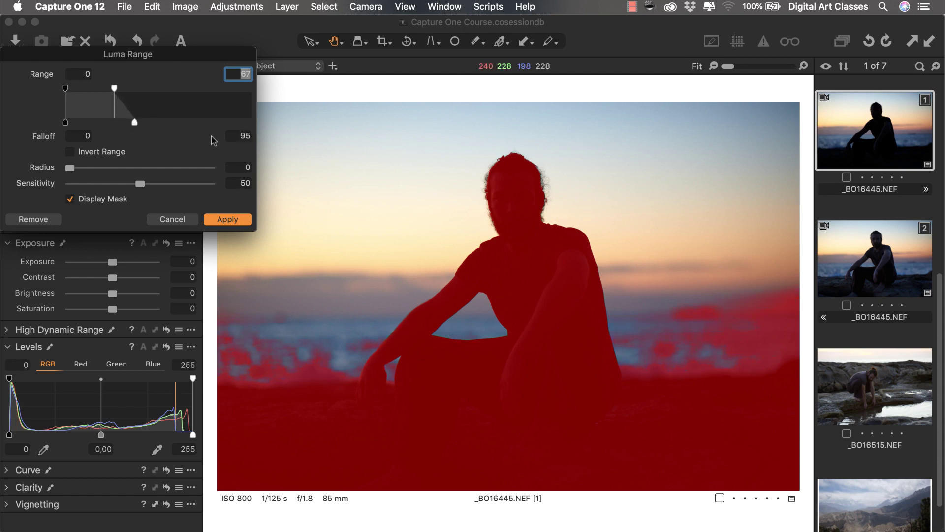
{"action": "left_click", "coordinate": [238, 135]}
{"action": "left_click_drag", "start_coordinate": [238, 136], "coordinate": [255, 134]}
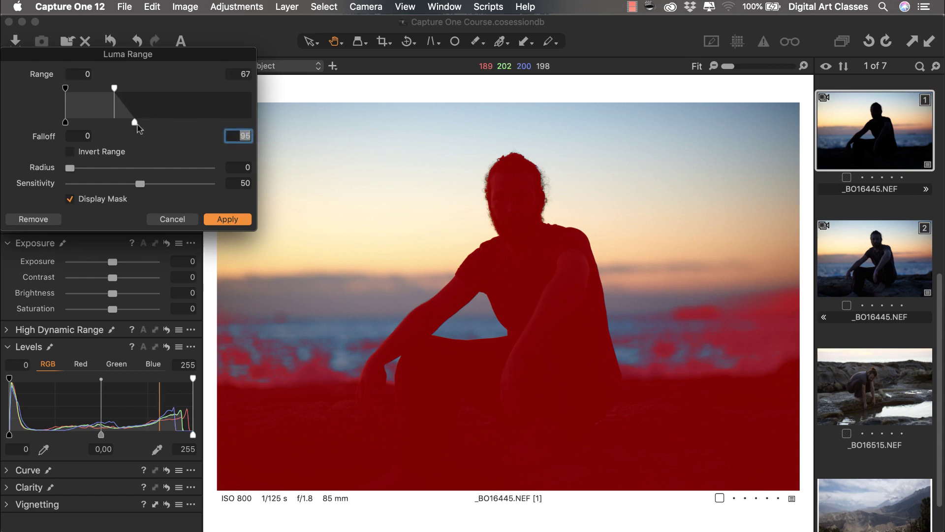
{"action": "left_click_drag", "start_coordinate": [135, 122], "coordinate": [156, 125]}
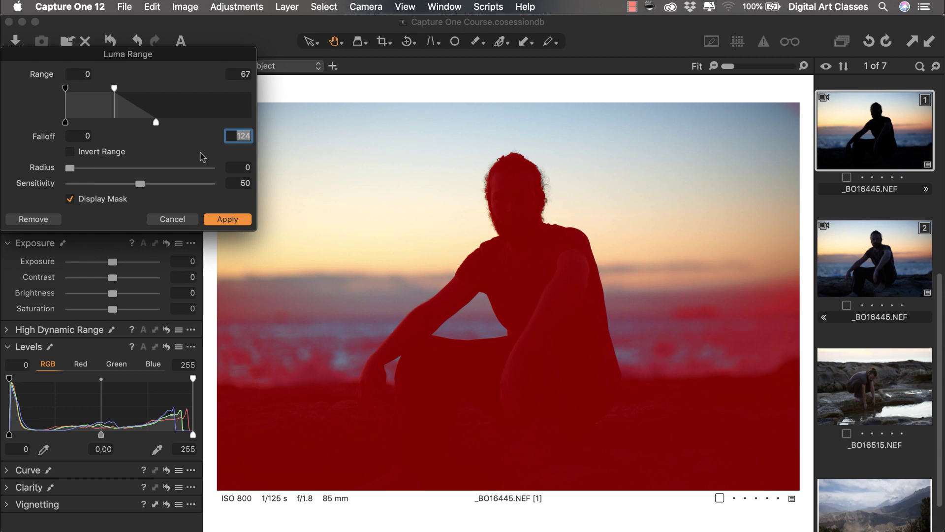
{"action": "left_click", "coordinate": [231, 221]}
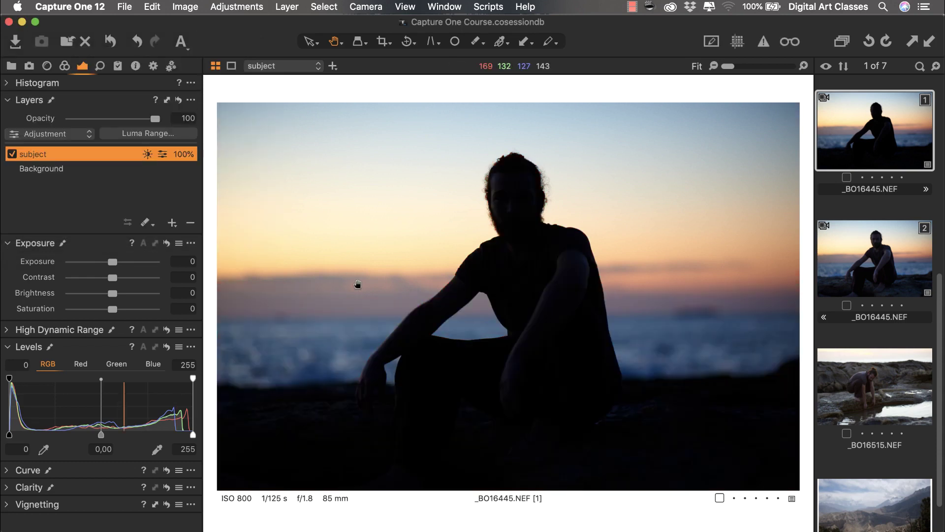
Hide the image browser and inspect the subject layer's mask edges around the man's hair and shoulders at up to 200%.
{"action": "key", "text": "m"}
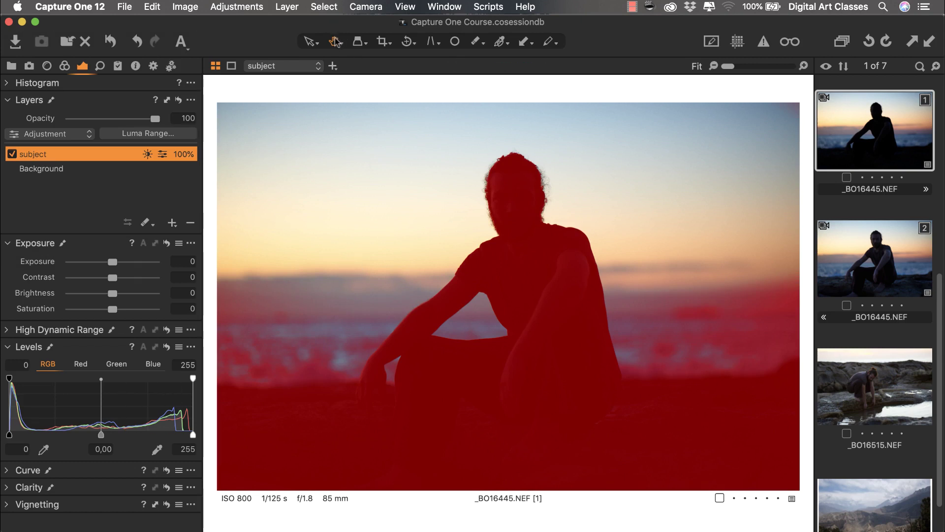
{"action": "left_click", "coordinate": [416, 264]}
{"action": "left_click_drag", "start_coordinate": [650, 270], "coordinate": [504, 305]}
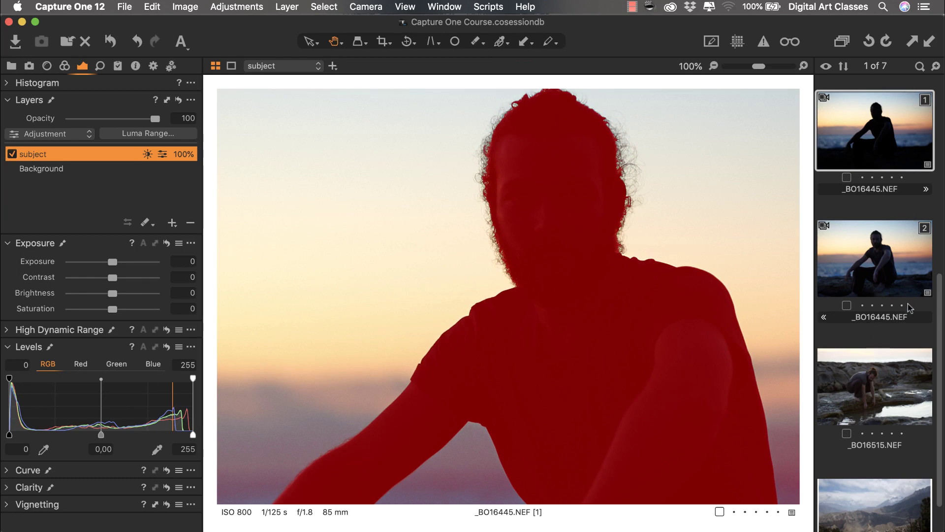
{"action": "key", "text": "super+b"}
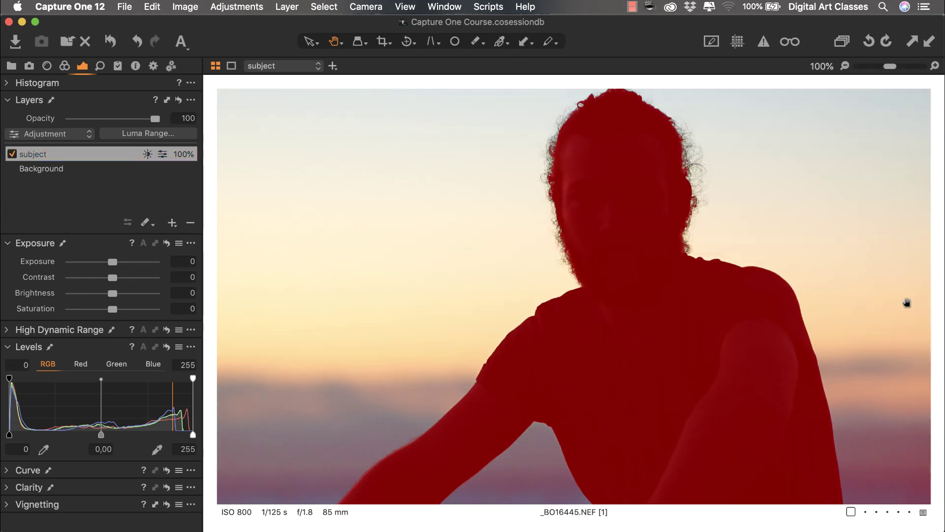
{"action": "left_click_drag", "start_coordinate": [644, 197], "coordinate": [593, 228]}
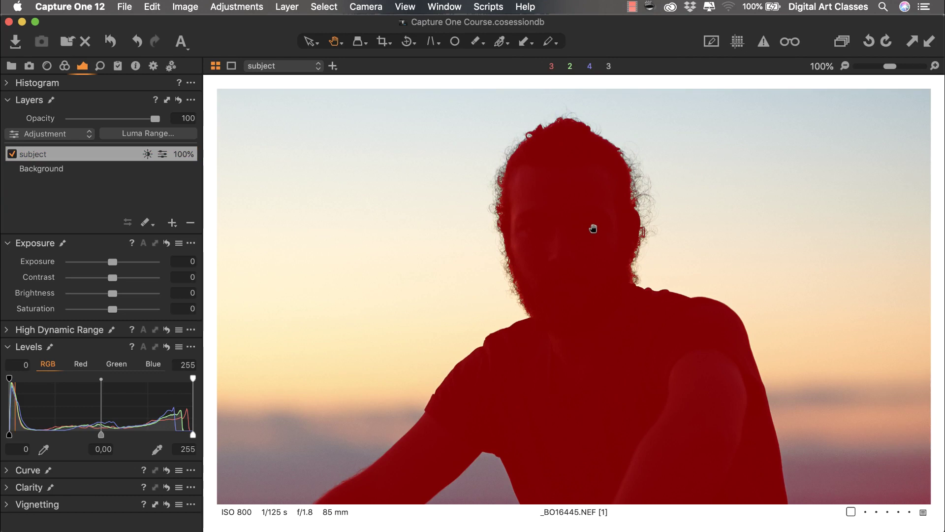
{"action": "left_click", "coordinate": [593, 229]}
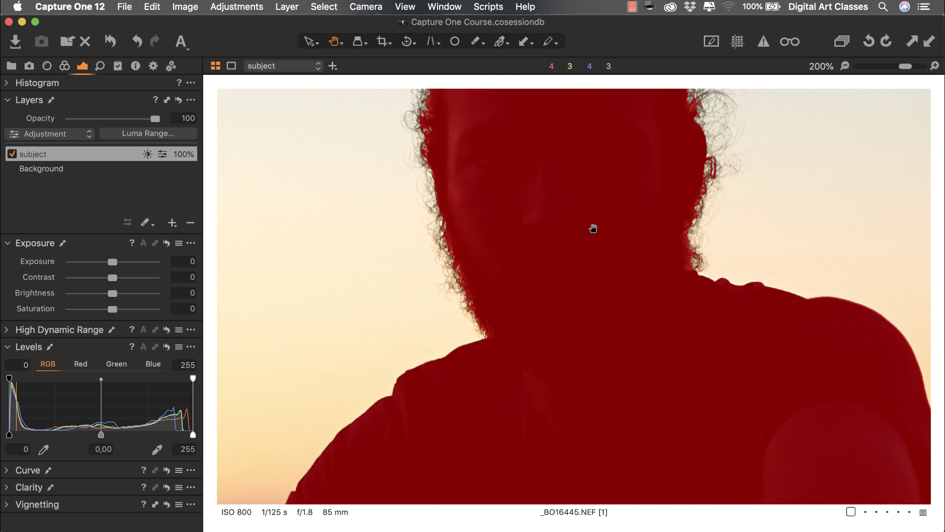
{"action": "left_click_drag", "start_coordinate": [601, 186], "coordinate": [541, 293]}
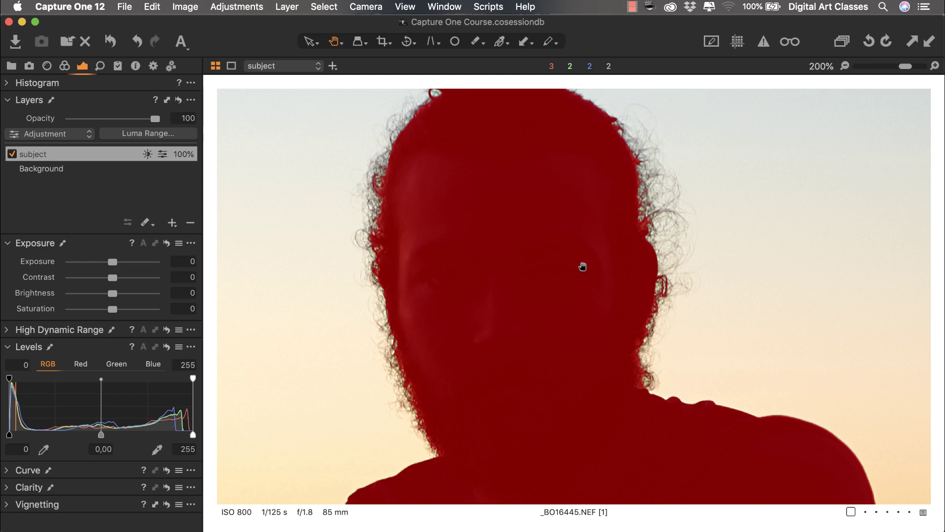
{"action": "key", "text": "m"}
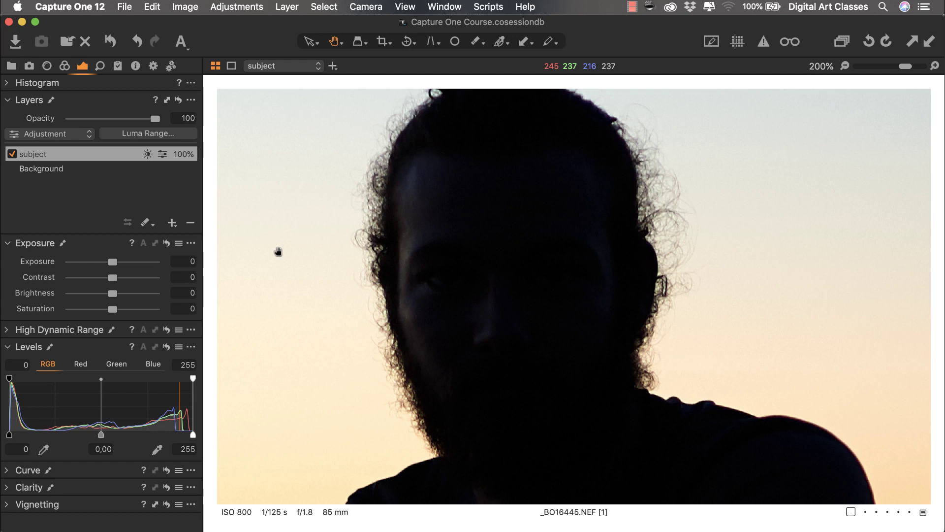
Set the High Dynamic Range Shadow value of the subject layer to 75.
{"action": "left_click", "coordinate": [58, 330]}
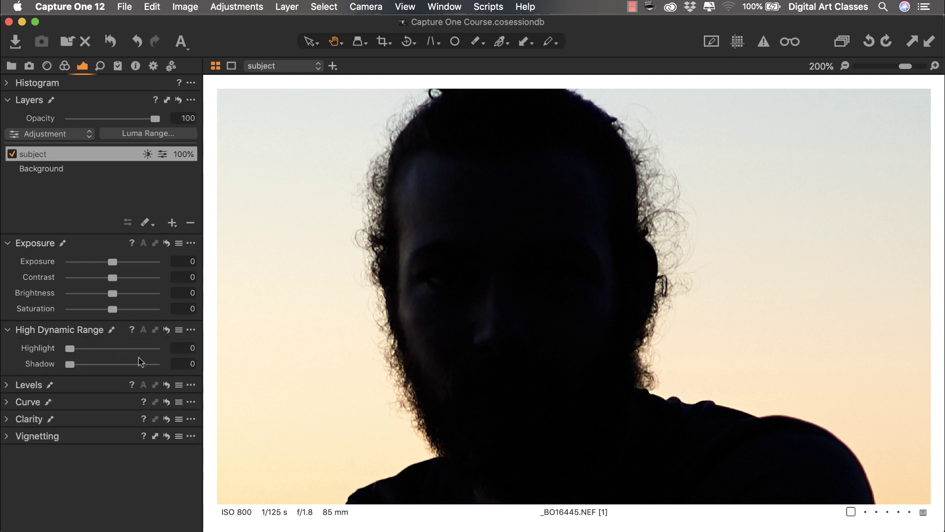
{"action": "left_click_drag", "start_coordinate": [70, 364], "coordinate": [138, 371]}
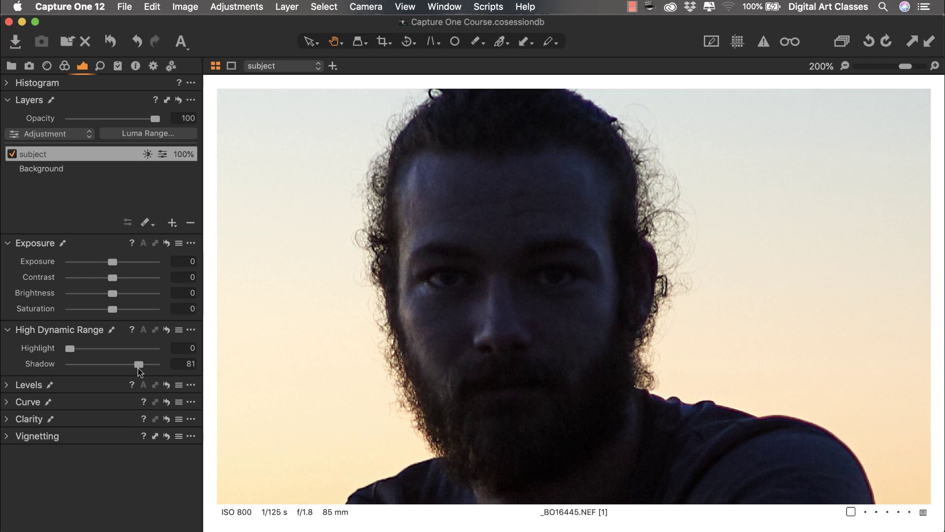
{"action": "left_click", "coordinate": [187, 363]}
{"action": "type", "text": "76"}
{"action": "key", "text": "Return"}
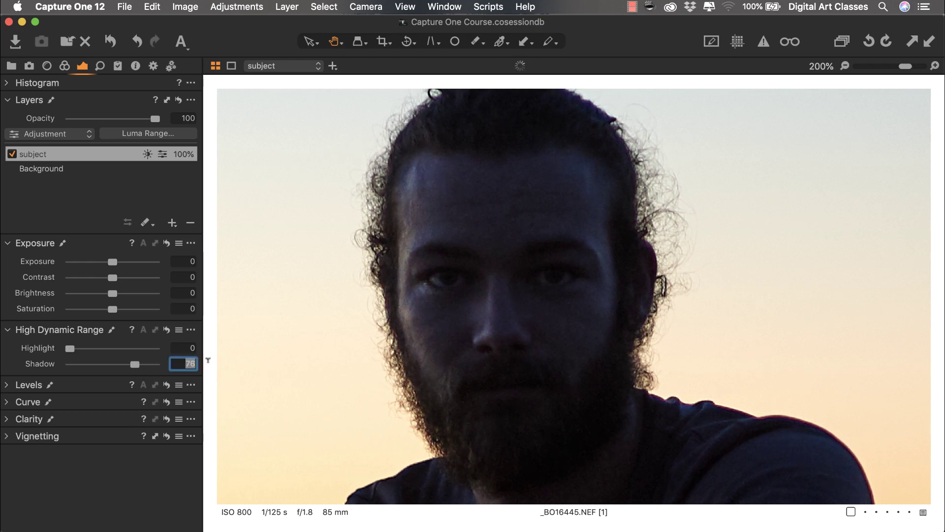
{"action": "key", "text": "Down"}
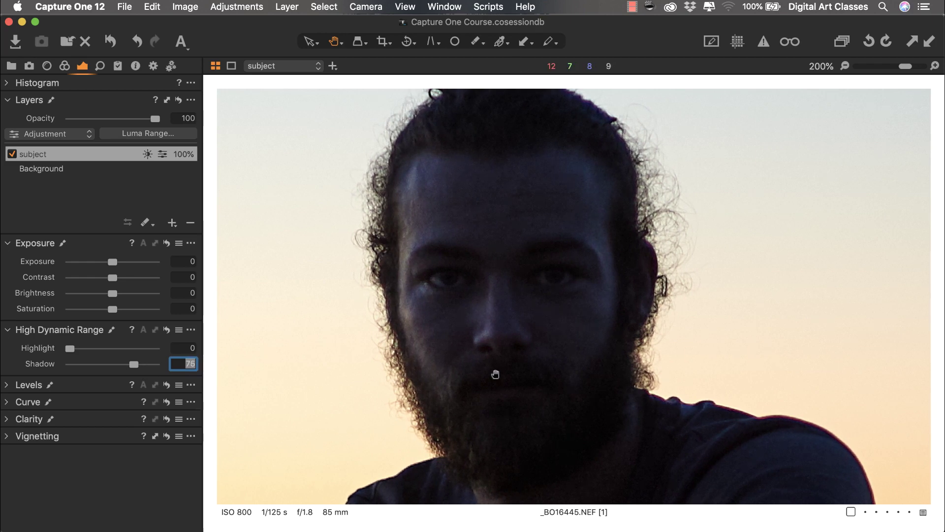
Examine the brightened figure in the full image and compare it with the subject layer switched off and on.
{"action": "key", "text": "super+0"}
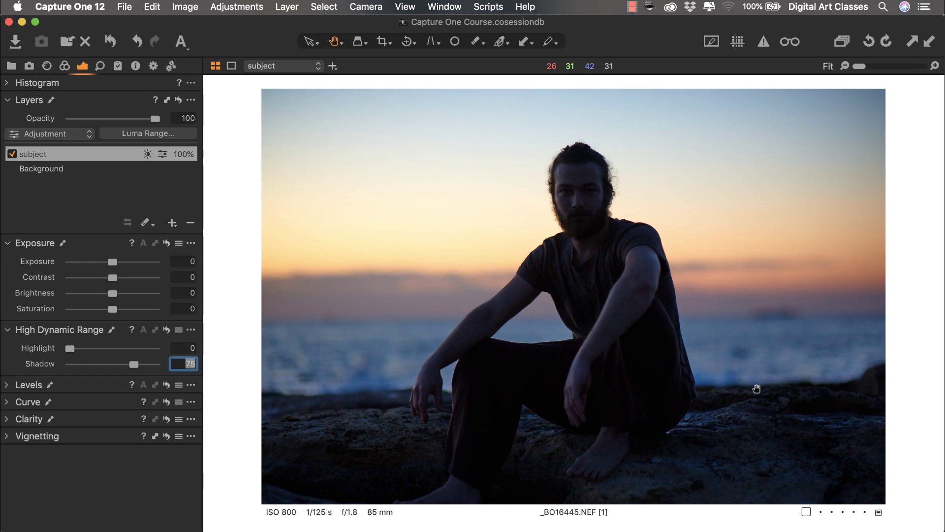
{"action": "double_click", "coordinate": [595, 247]}
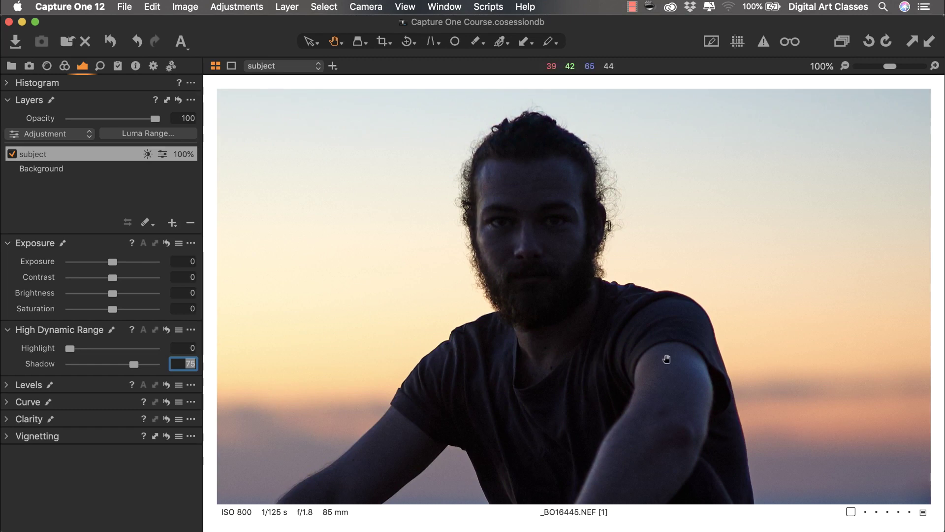
{"action": "double_click", "coordinate": [603, 397]}
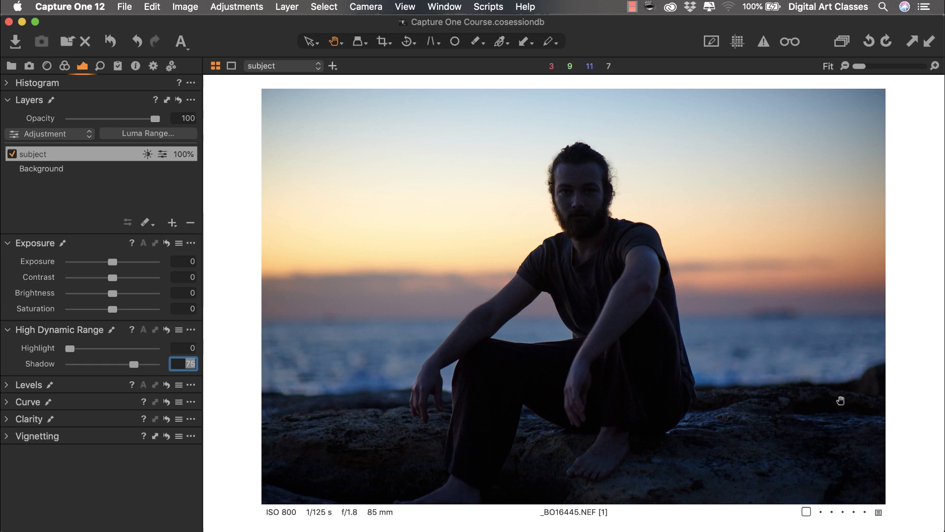
{"action": "left_click", "coordinate": [183, 363]}
{"action": "left_click", "coordinate": [12, 154]}
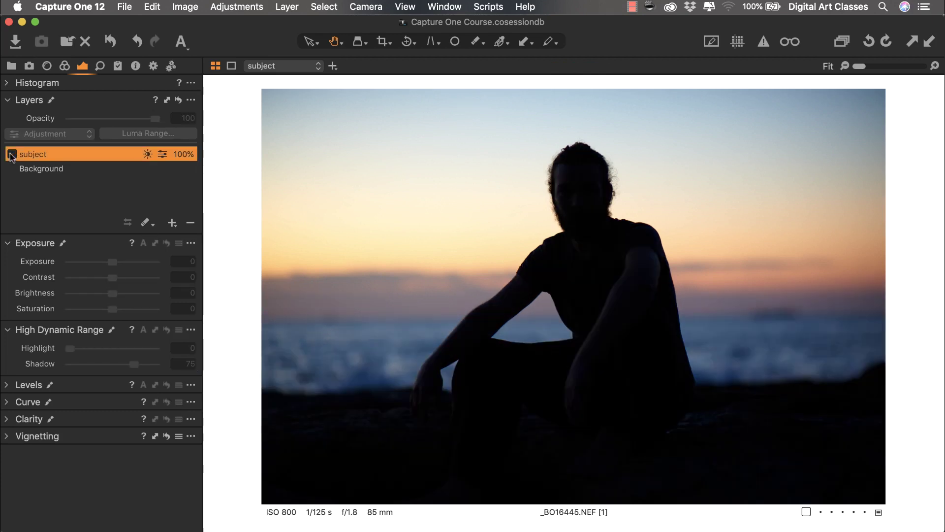
{"action": "left_click", "coordinate": [12, 154]}
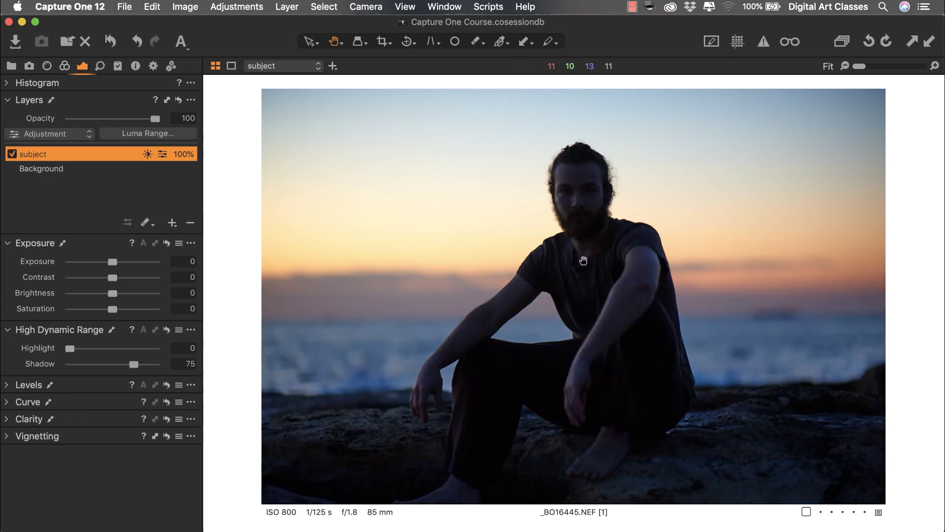
Examine the man's beard, face and hair edges at 300%.
{"action": "double_click", "coordinate": [580, 229]}
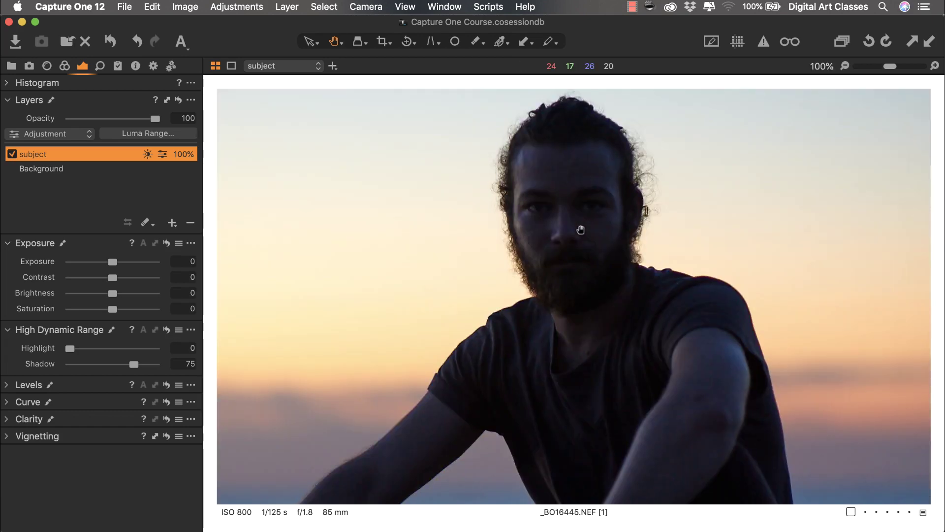
{"action": "scroll", "coordinate": [581, 229], "scroll_direction": "up", "scroll_amount": 3}
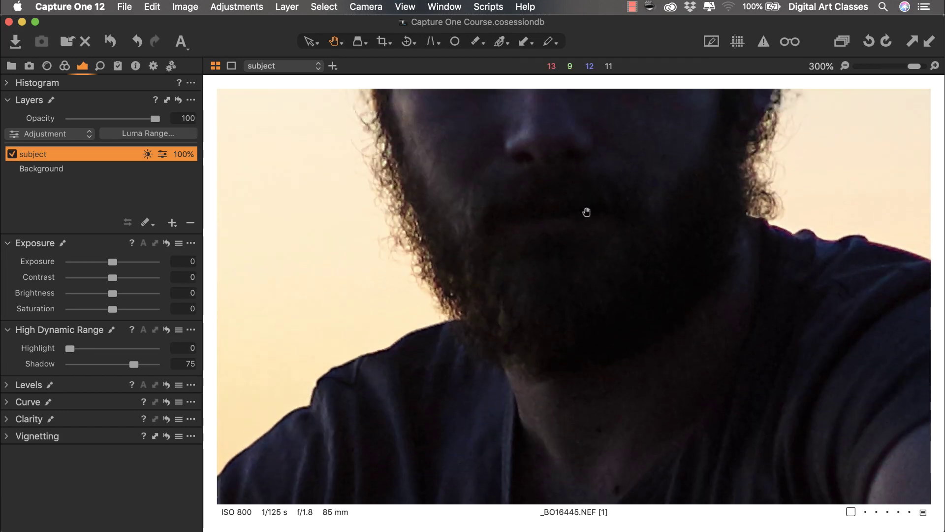
{"action": "left_click_drag", "start_coordinate": [586, 211], "coordinate": [572, 348]}
{"action": "left_click_drag", "start_coordinate": [672, 180], "coordinate": [678, 353]}
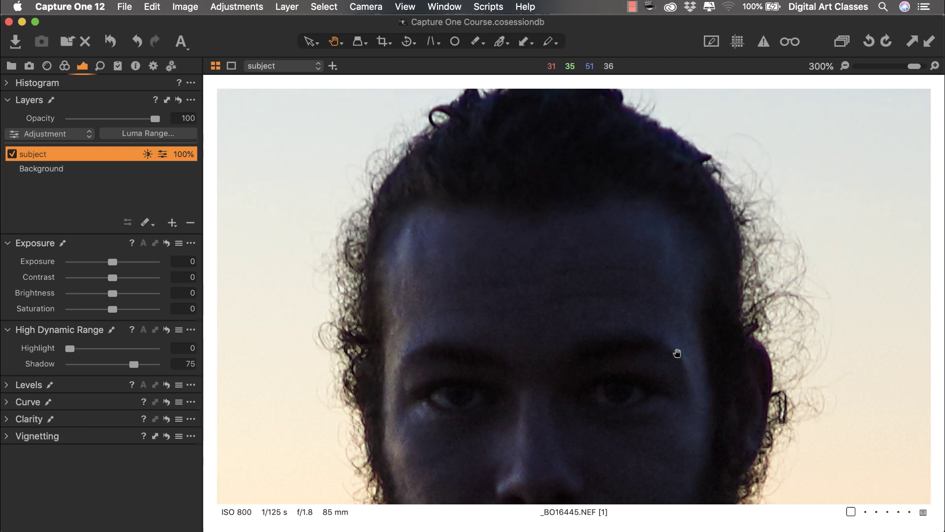
Compare the man's hair and forehead at 300% with the subject layer switched off and on.
{"action": "left_click_drag", "start_coordinate": [700, 253], "coordinate": [700, 302]}
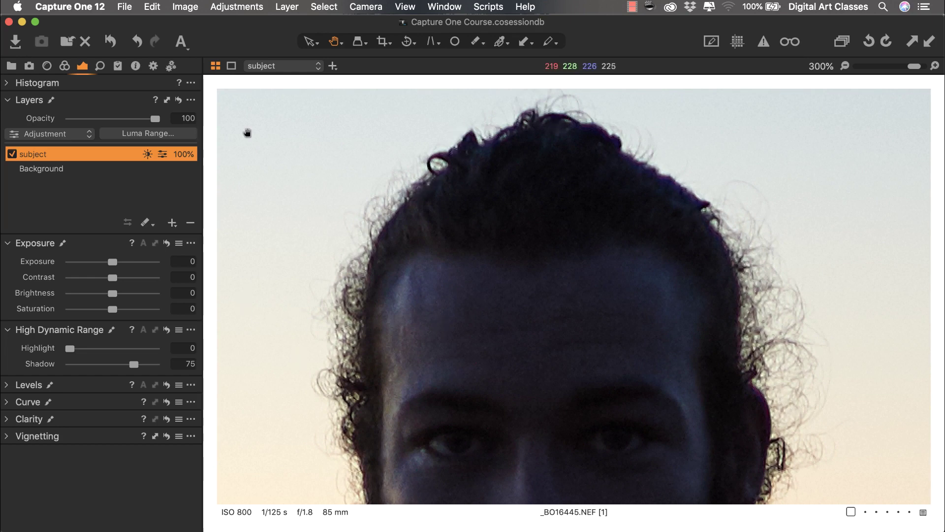
{"action": "left_click", "coordinate": [12, 154]}
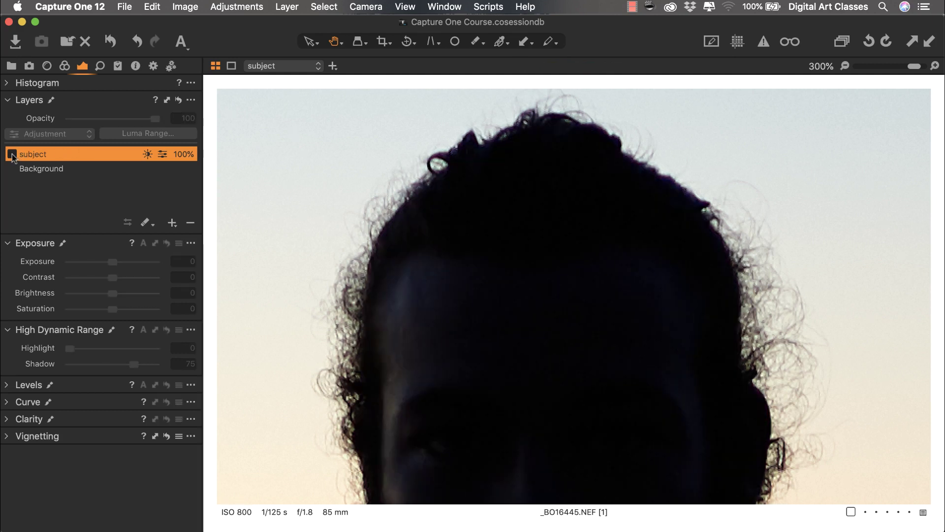
{"action": "left_click", "coordinate": [12, 154]}
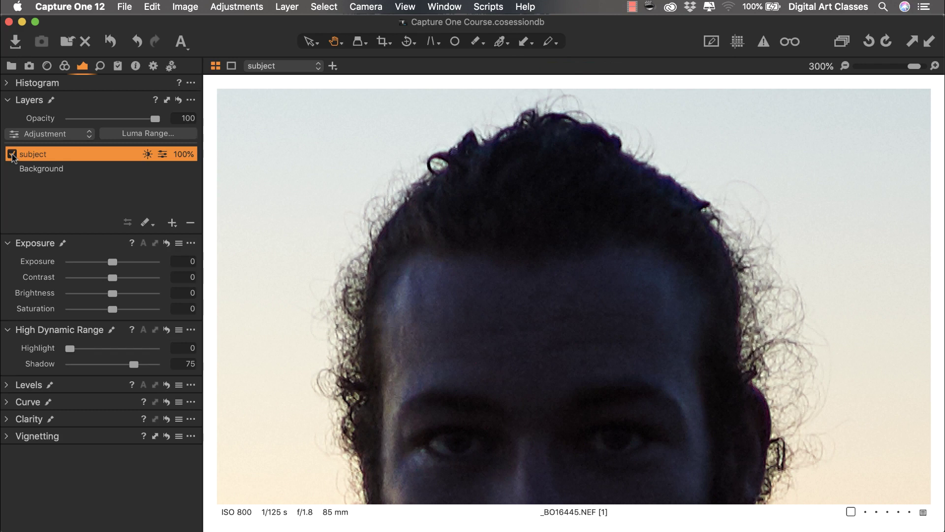
Enable Chromatic Aberration correction for the Generic lens profile and compare the hair edges with it off and on.
{"action": "left_click", "coordinate": [48, 67]}
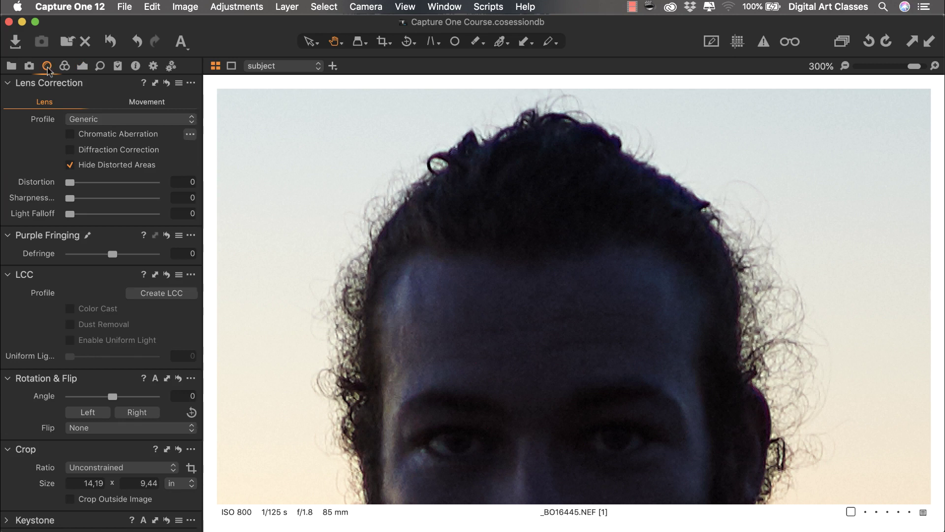
{"action": "left_click", "coordinate": [70, 137]}
{"action": "left_click", "coordinate": [190, 135]}
{"action": "left_click", "coordinate": [212, 146]}
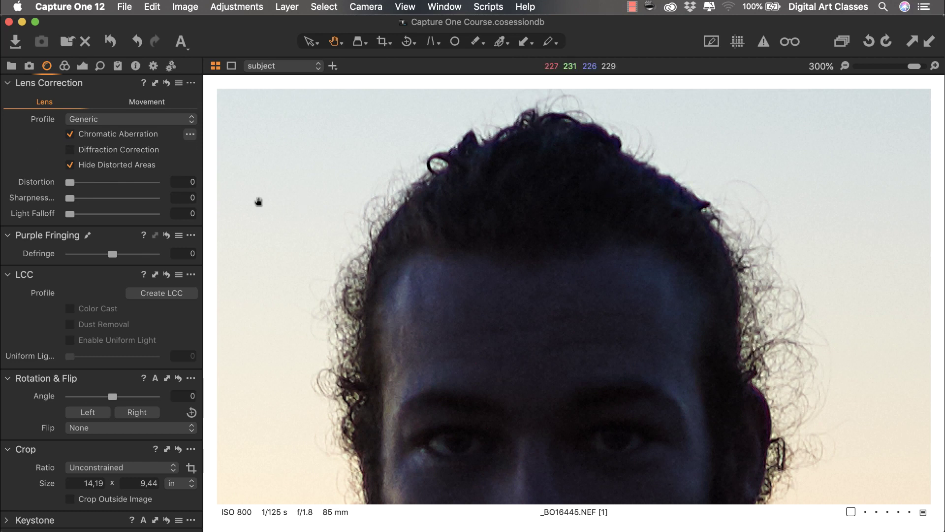
{"action": "left_click", "coordinate": [70, 135]}
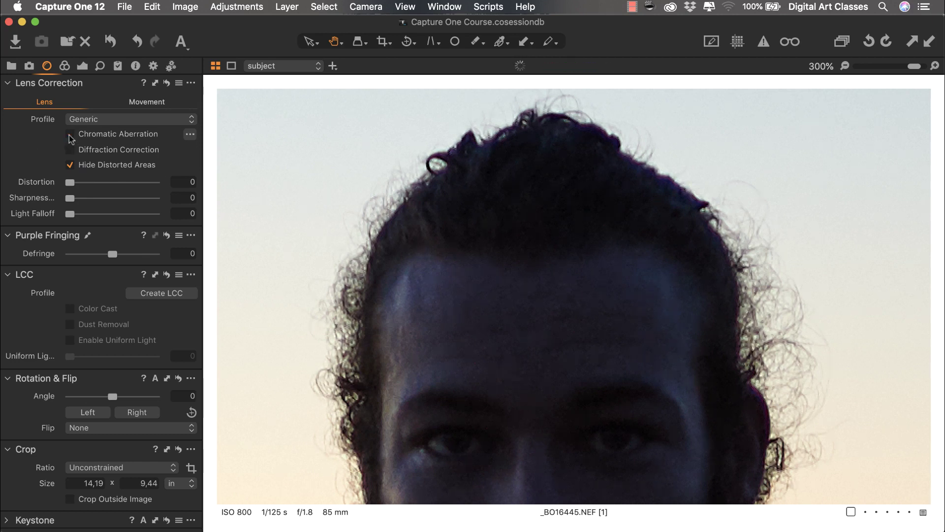
{"action": "left_click", "coordinate": [70, 135]}
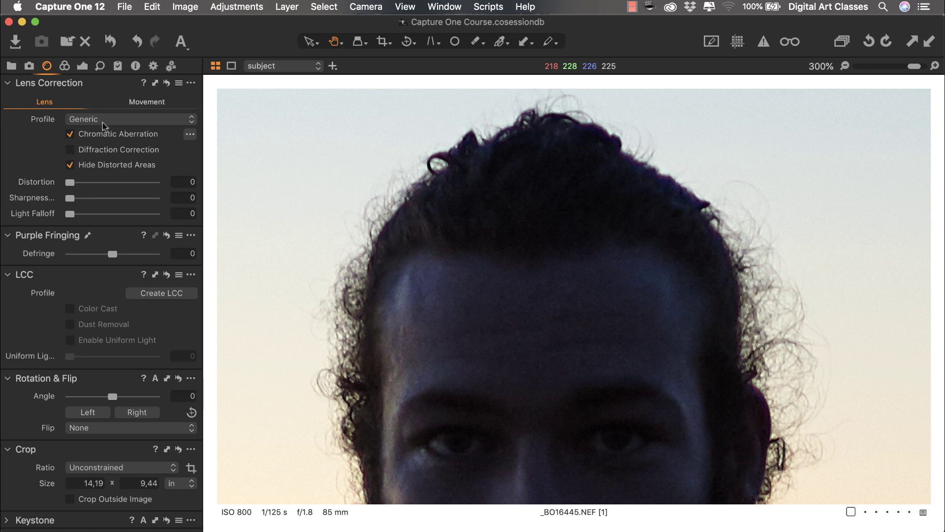
Set the Radius of the subject layer's luma range to 44.7, checking the displayed mask around the hair, and apply it.
{"action": "left_click", "coordinate": [84, 70]}
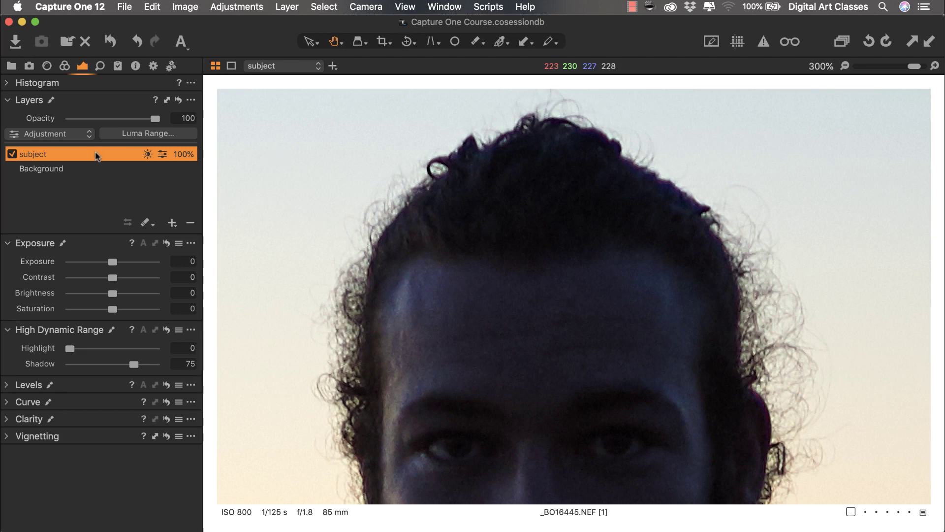
{"action": "left_click", "coordinate": [122, 135]}
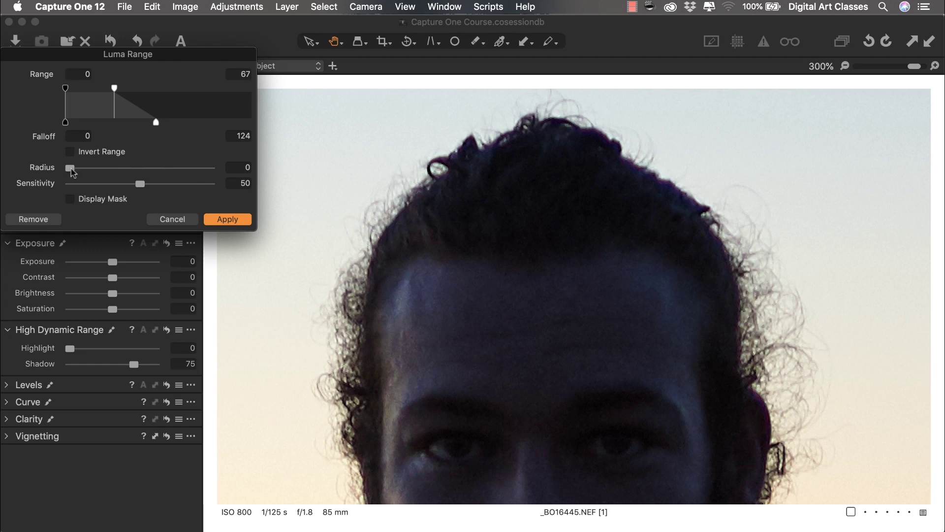
{"action": "left_click", "coordinate": [71, 200]}
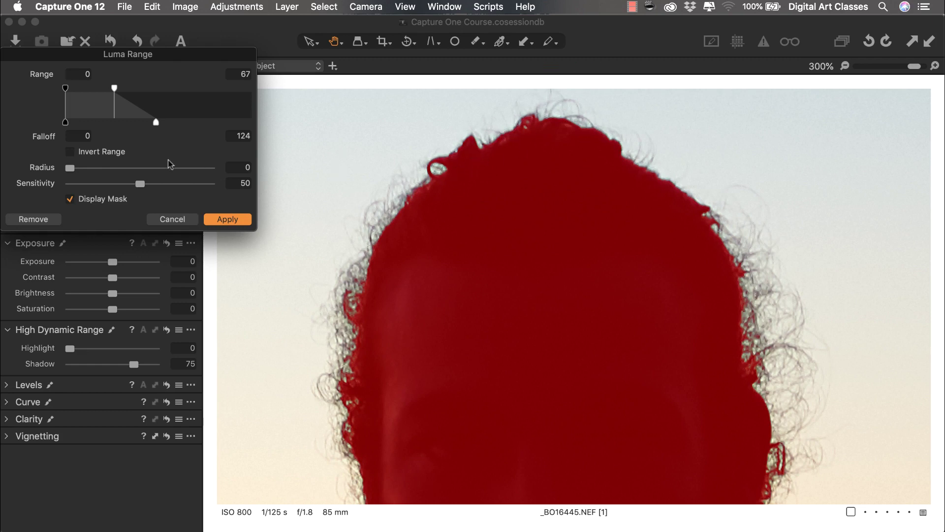
{"action": "left_click_drag", "start_coordinate": [70, 168], "coordinate": [168, 168]}
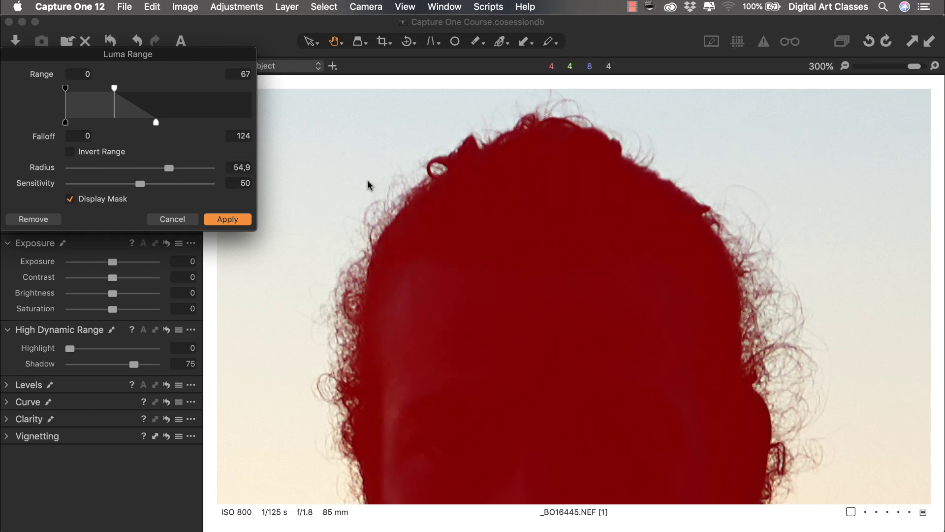
{"action": "mouse_move", "coordinate": [170, 167]}
{"action": "left_mouse_down"}
{"action": "mouse_move", "coordinate": [157, 168]}
{"action": "mouse_move", "coordinate": [165, 169]}
{"action": "left_mouse_up"}
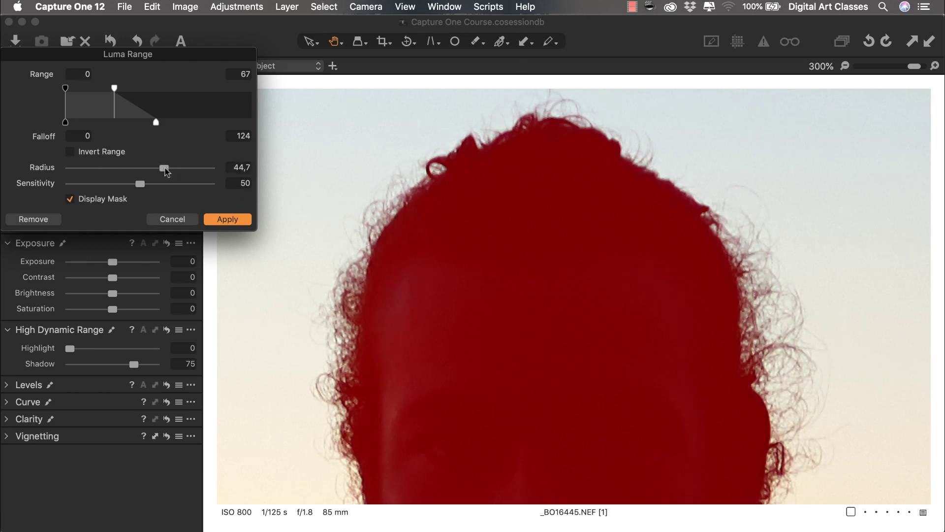
{"action": "left_click", "coordinate": [70, 199]}
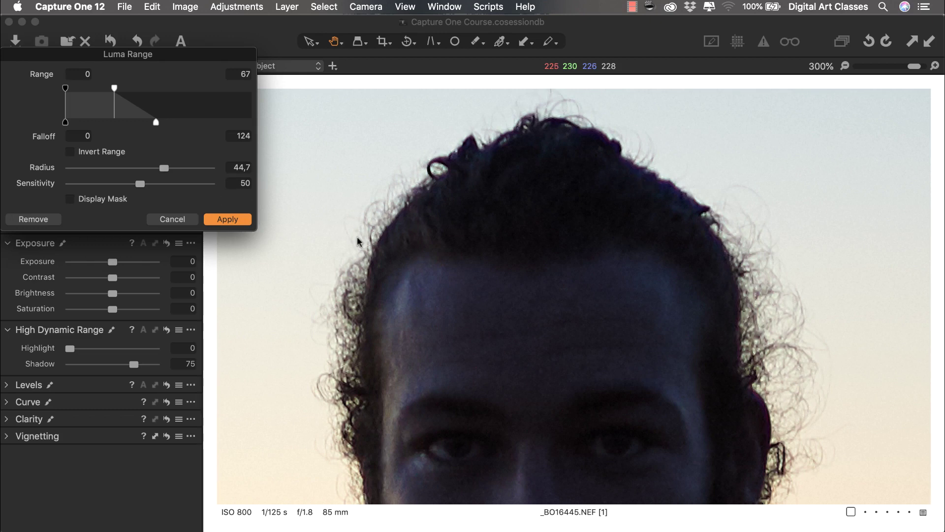
{"action": "left_click", "coordinate": [236, 219]}
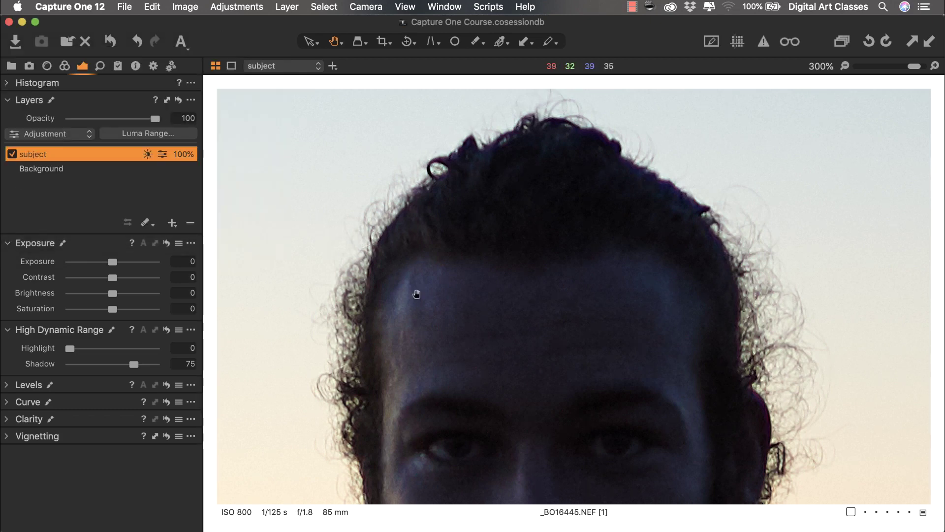
Compare the subject layer off and on, both close up on the man's head and in the full image.
{"action": "left_click", "coordinate": [11, 154]}
{"action": "left_click", "coordinate": [11, 154]}
{"action": "scroll", "coordinate": [475, 323], "scroll_direction": "down", "scroll_amount": 5}
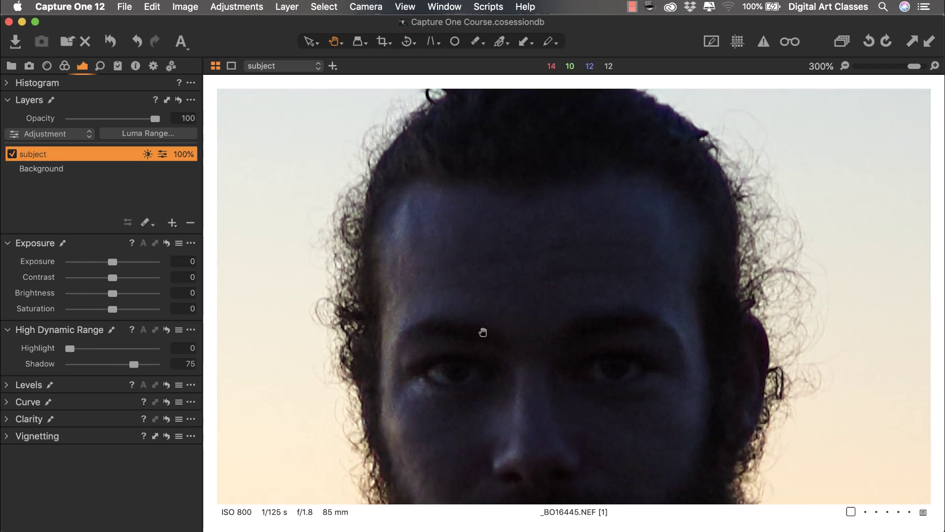
{"action": "key", "text": "super+0"}
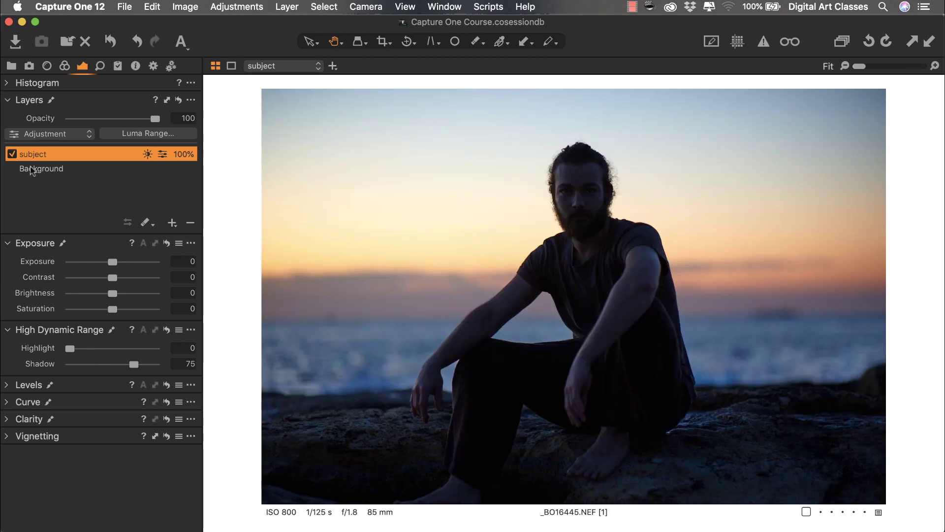
{"action": "left_click", "coordinate": [11, 154]}
{"action": "left_click", "coordinate": [12, 154]}
Examine the subject layer's mask across the full image by showing and hiding it, and look through the other session's image thumbnails.
{"action": "key", "text": "m"}
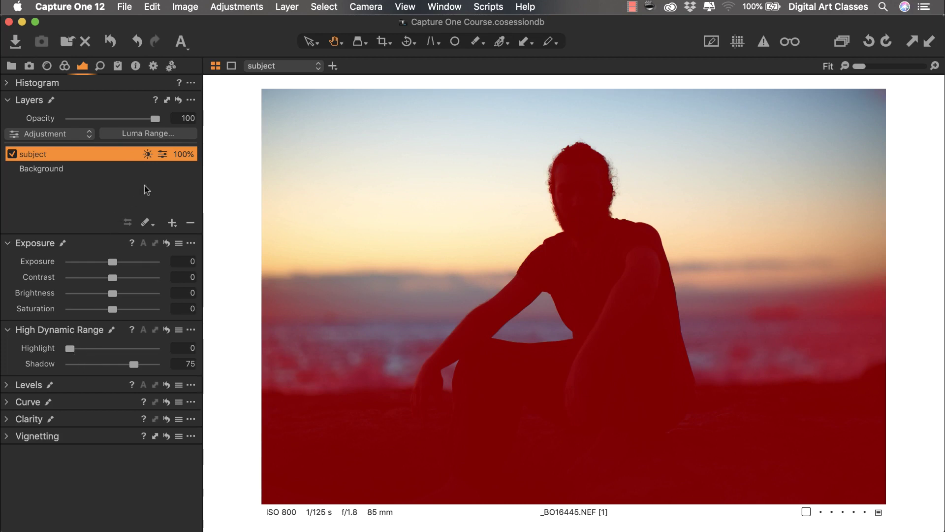
{"action": "key", "text": "m"}
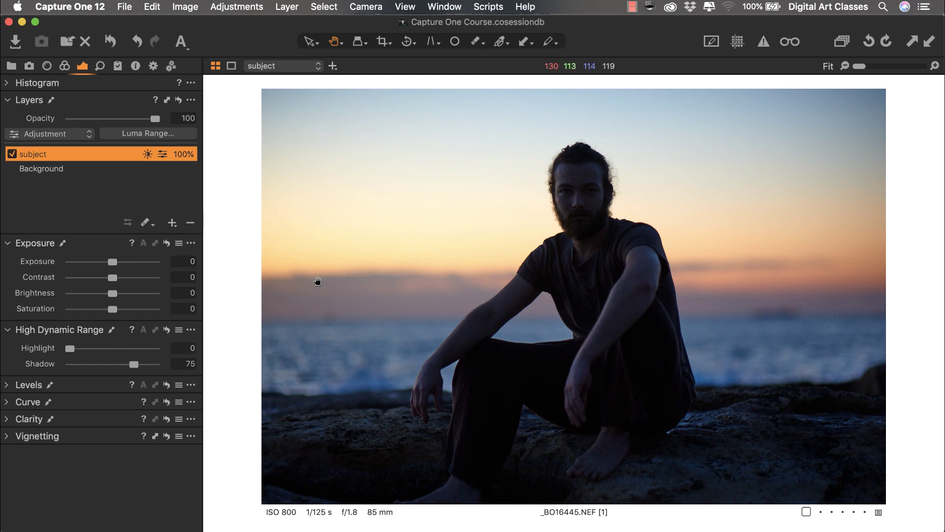
{"action": "key", "text": "m"}
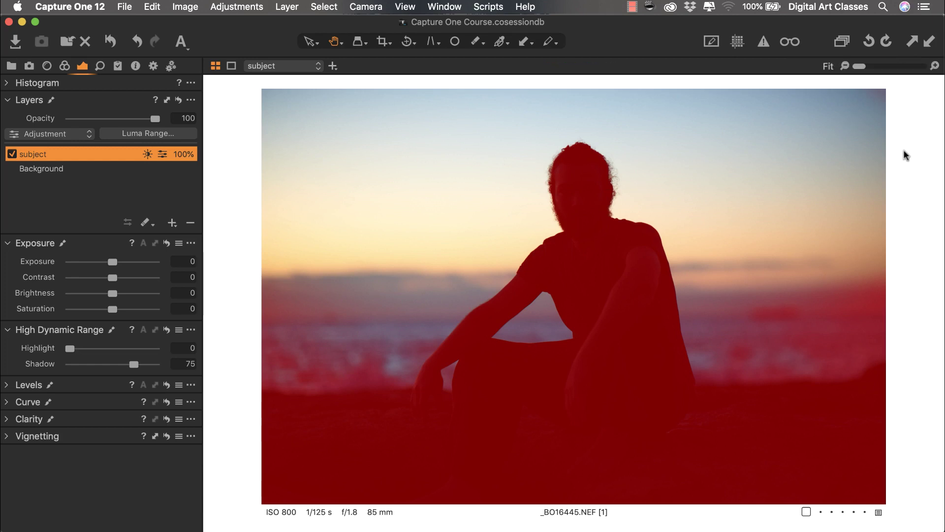
{"action": "key", "text": "m"}
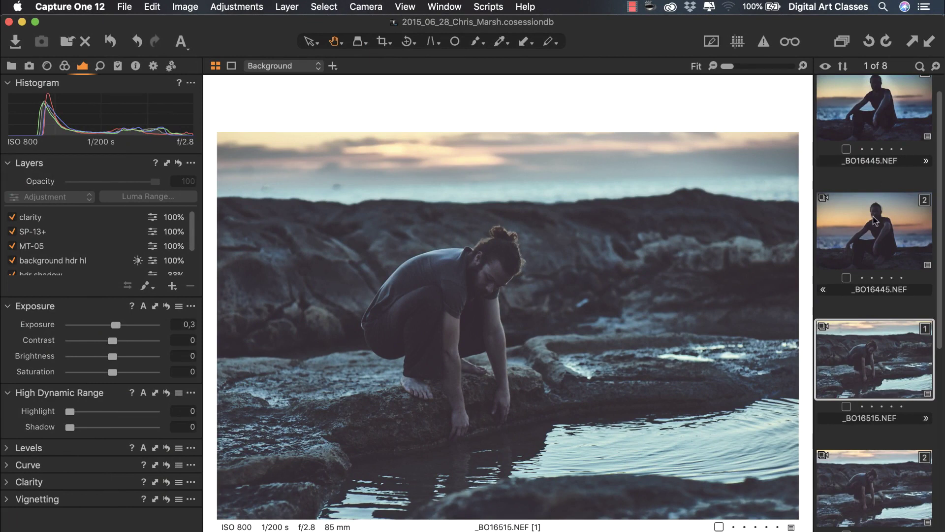
{"action": "scroll", "coordinate": [873, 216], "scroll_direction": "down", "scroll_amount": 3}
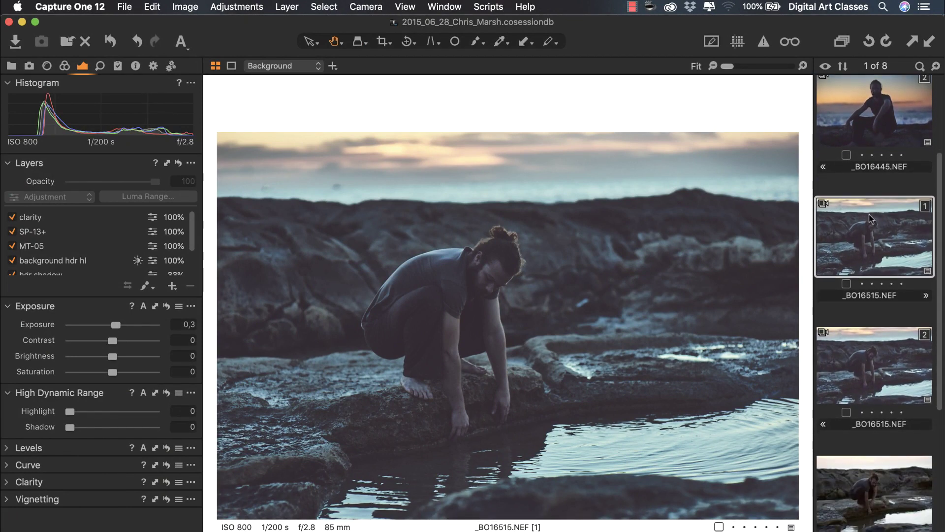
{"action": "scroll", "coordinate": [869, 215], "scroll_direction": "up", "scroll_amount": 3}
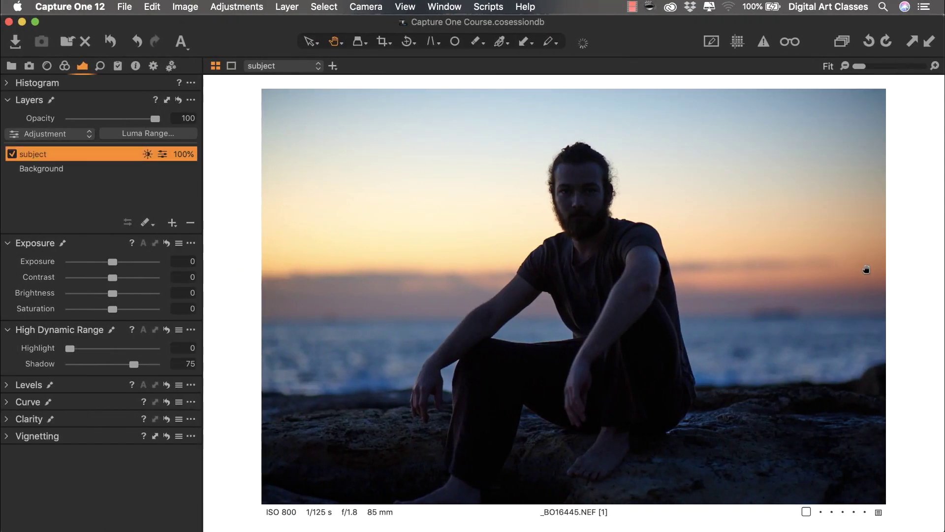
{"action": "key", "text": "m"}
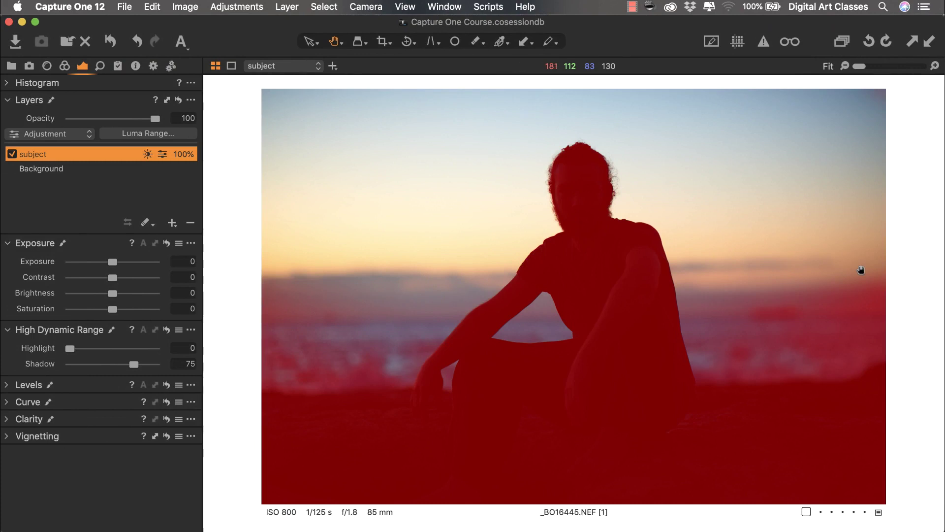
{"action": "key", "text": "m"}
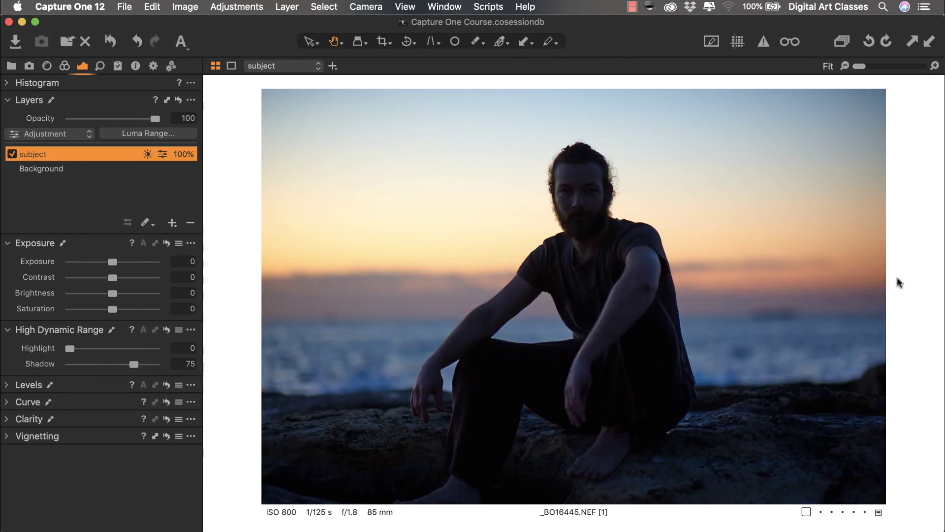